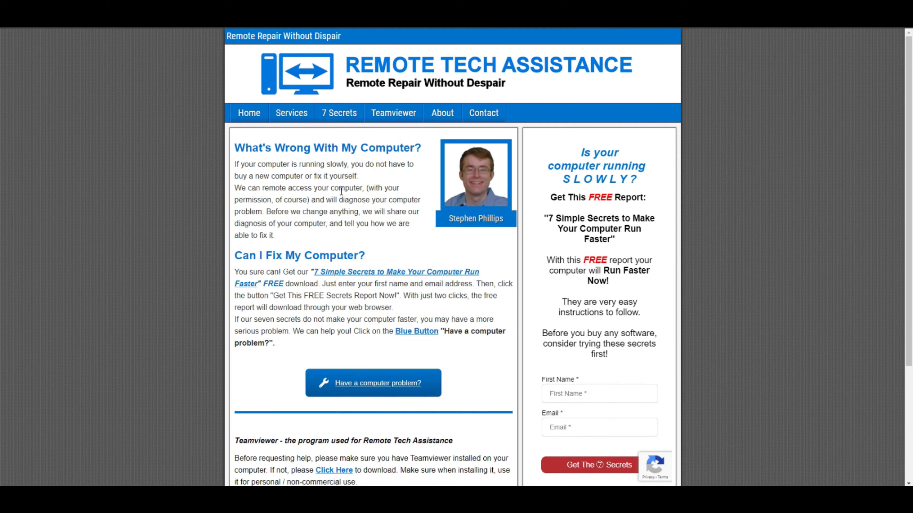
Step: Open Format Background for the first slide and bring up the More Colors custom colour picker
scroll(341, 190, "down", 1)
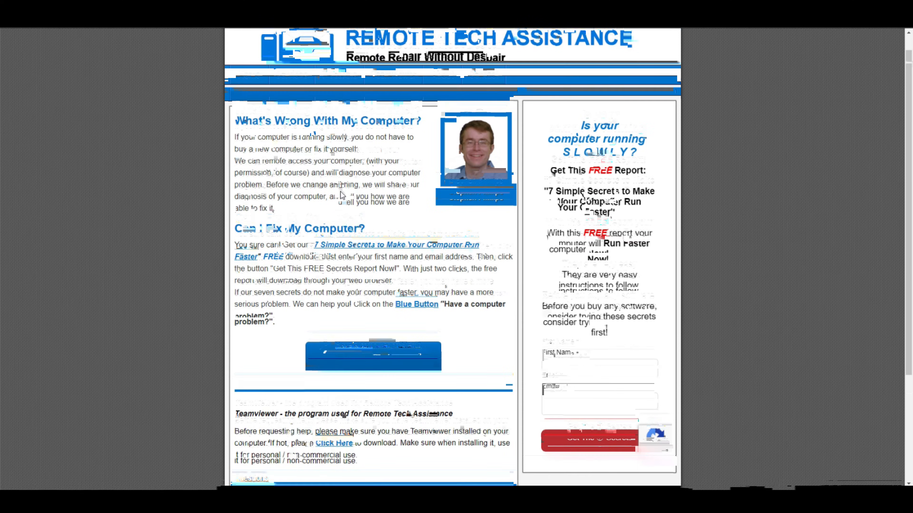
scroll(340, 192, "down", 1)
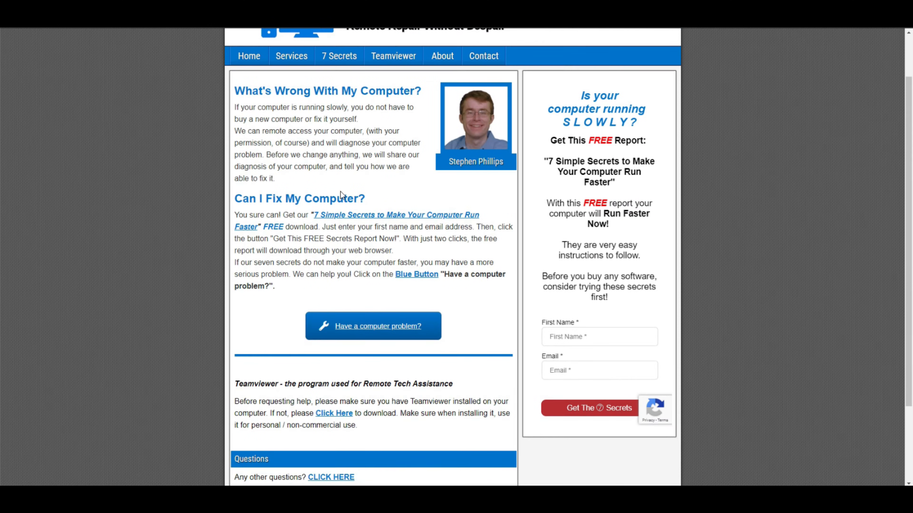
scroll(340, 194, "down", 1)
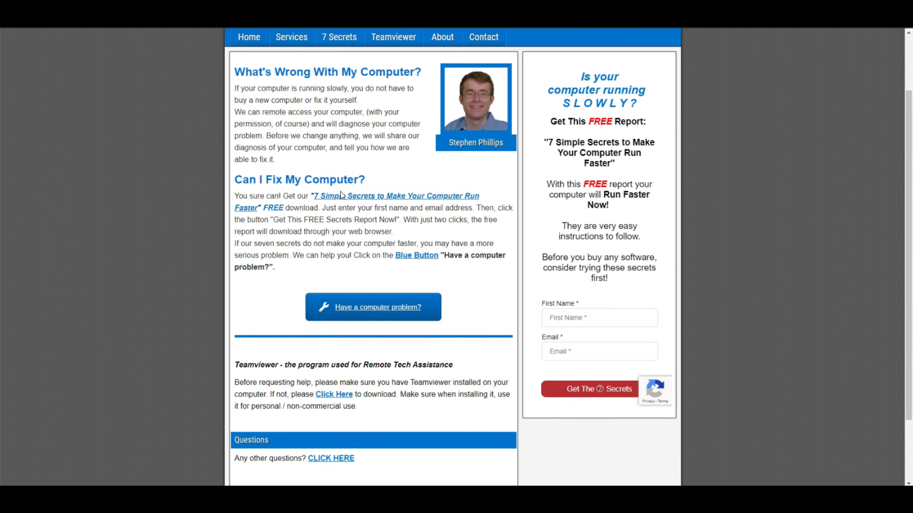
scroll(341, 191, "down", 1)
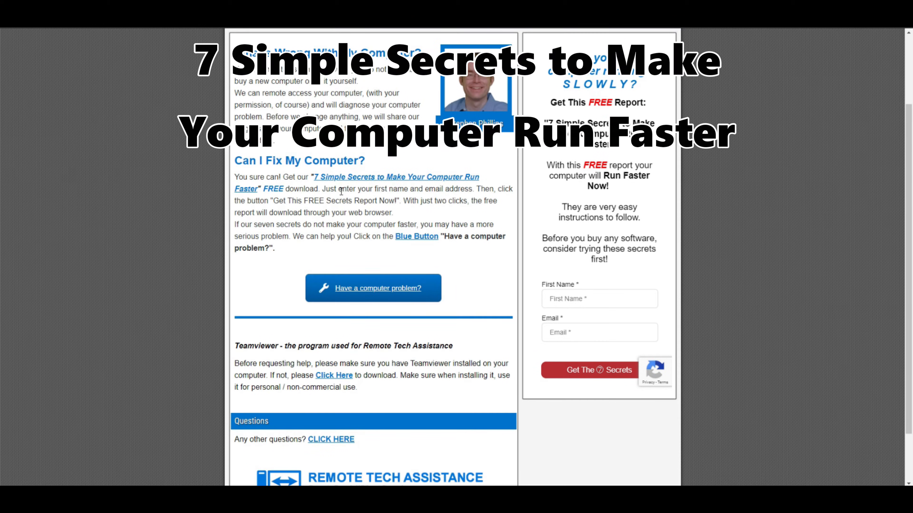
scroll(341, 191, "down", 1)
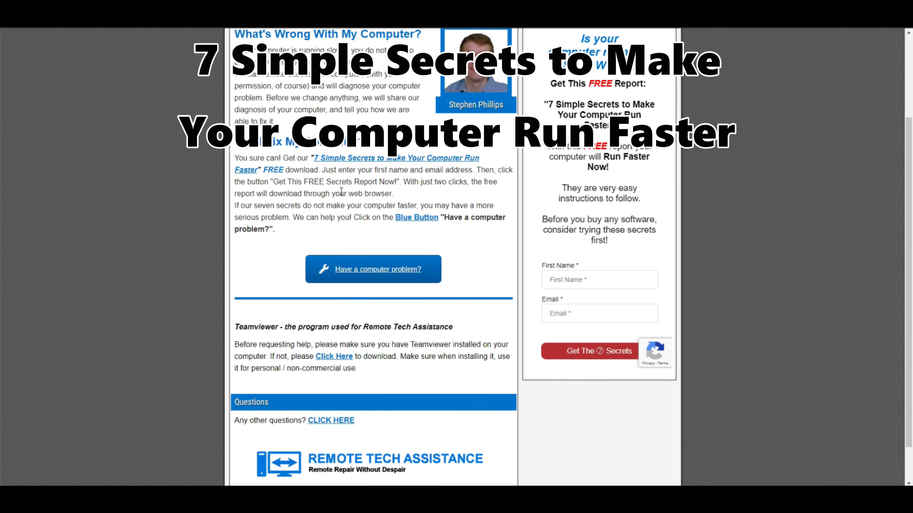
scroll(341, 191, "down", 1)
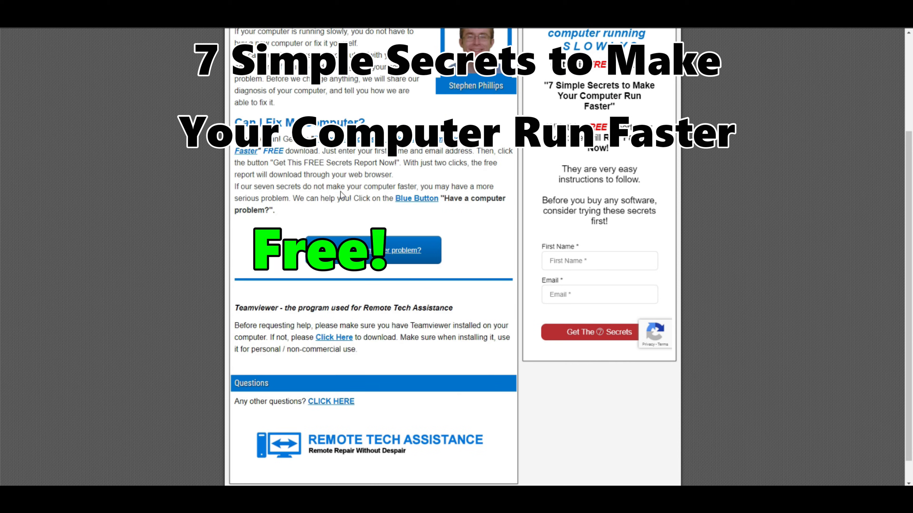
scroll(340, 194, "down", 1)
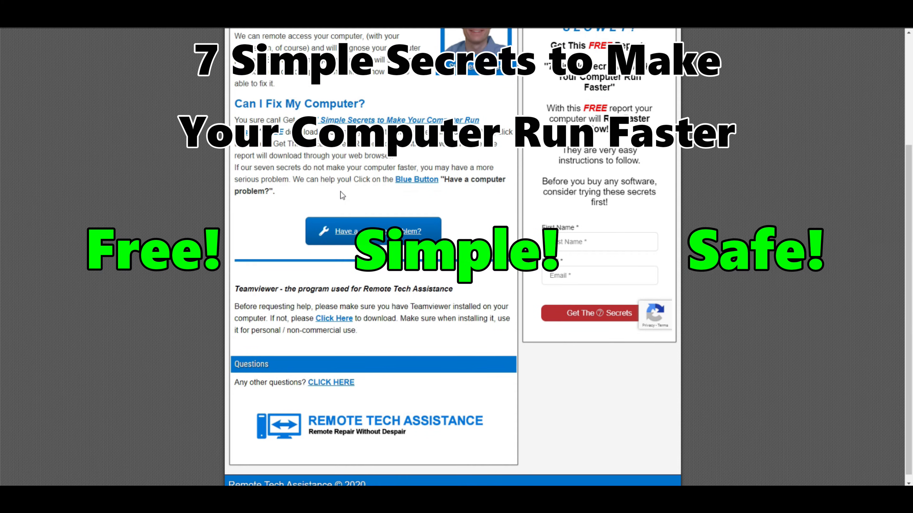
scroll(340, 191, "down", 1)
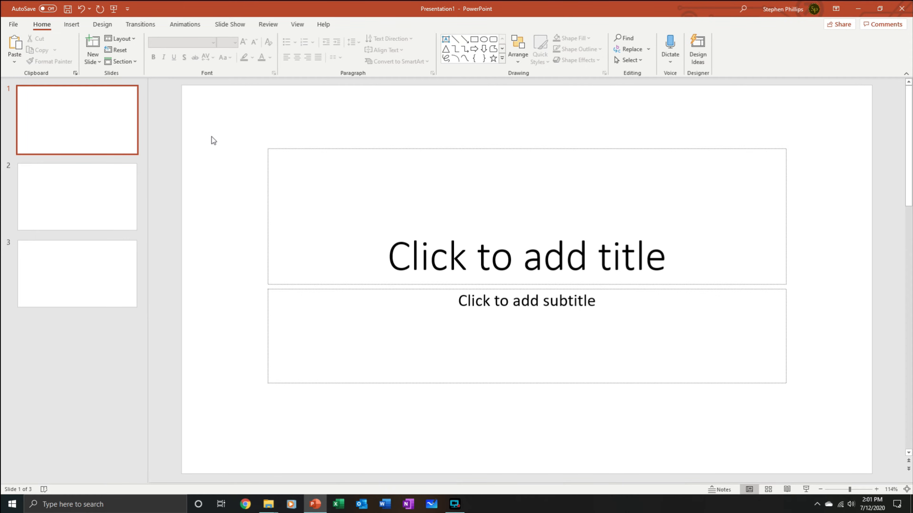
right_click(211, 136)
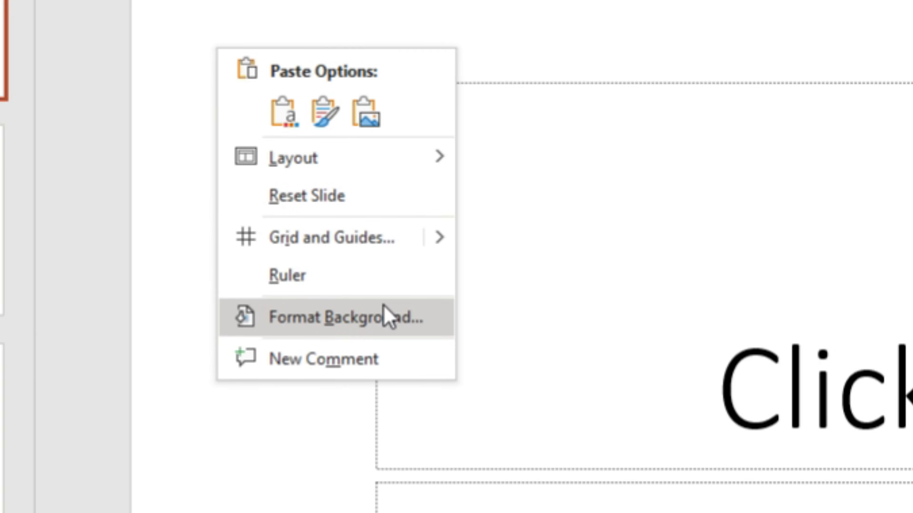
left_click(386, 316)
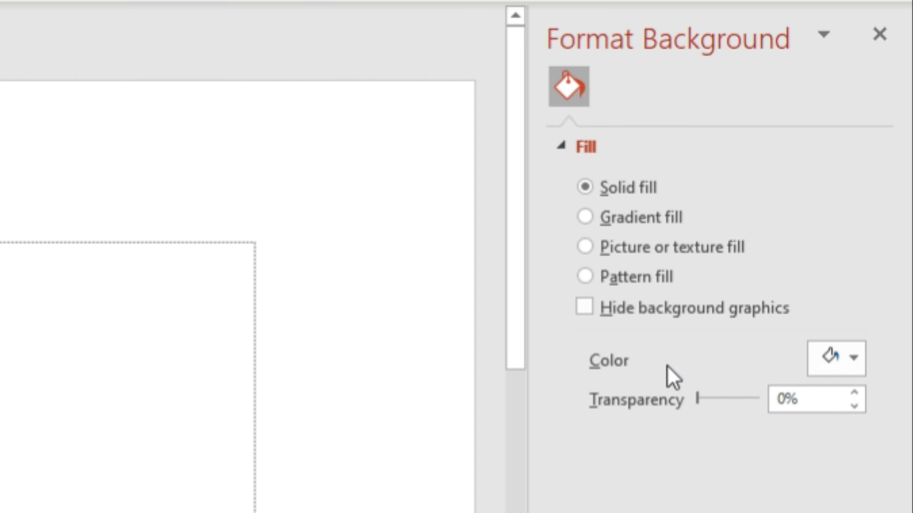
left_click(842, 370)
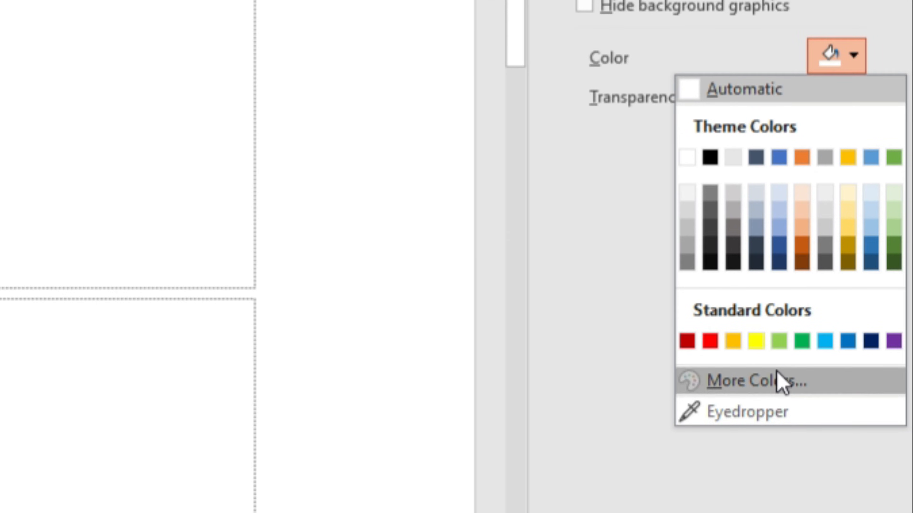
left_click(780, 380)
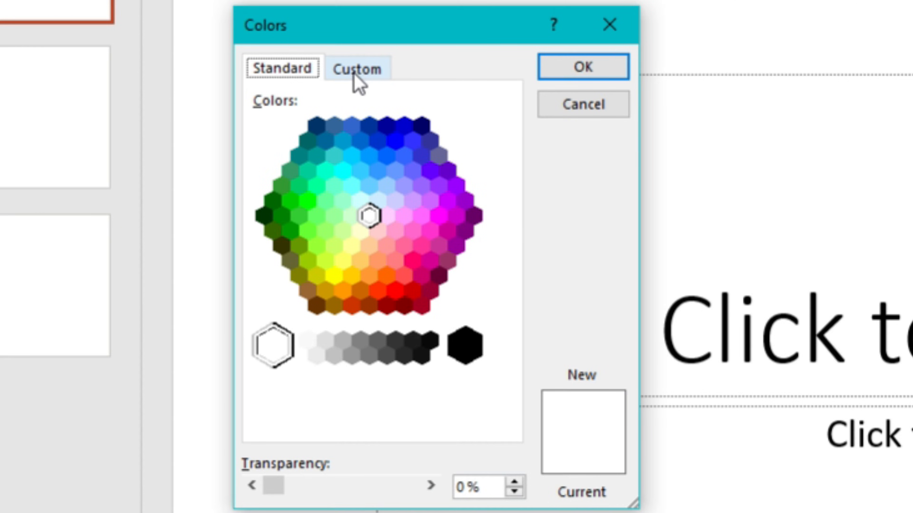
Step: Enter Red 255, Green 0, Blue 0 on the Custom tab and apply it to the first slide
left_click(357, 70)
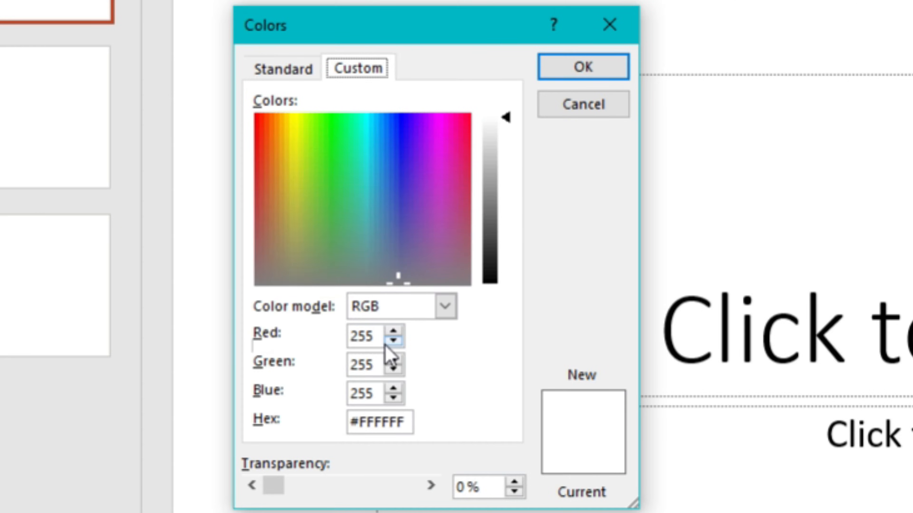
double_click(372, 362)
key("Left")
double_click(364, 366)
key("Left")
left_click(364, 366)
double_click(364, 366)
type("0")
double_click(362, 392)
type("0")
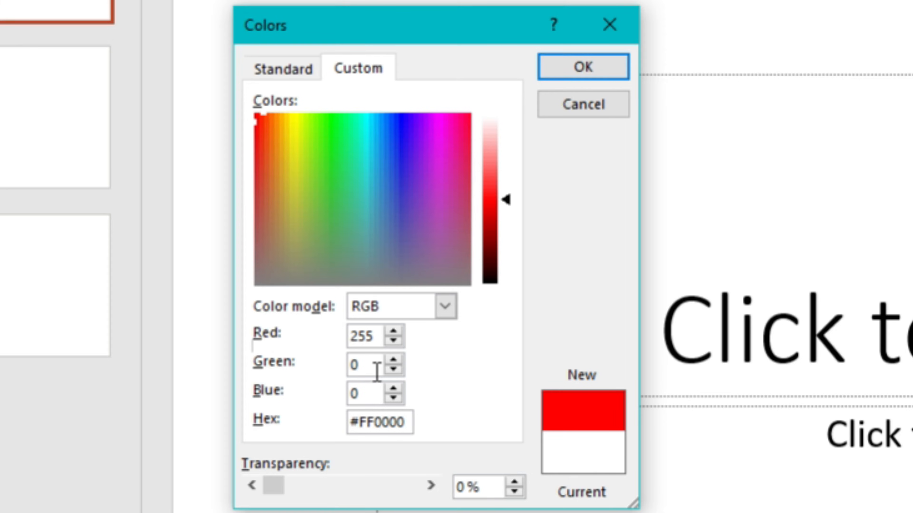
left_click(558, 68)
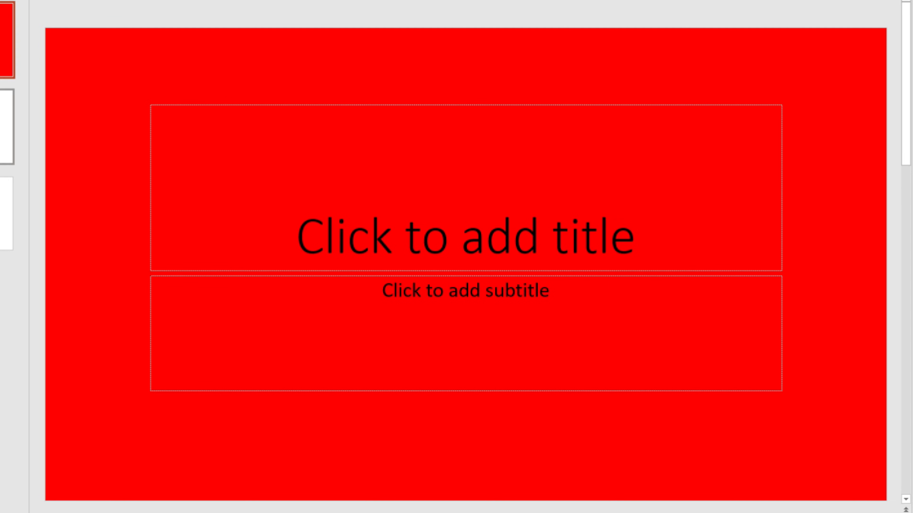
Step: Set the second slide's background to RGB 0, 255, 0 via More Colors
left_click(5, 124)
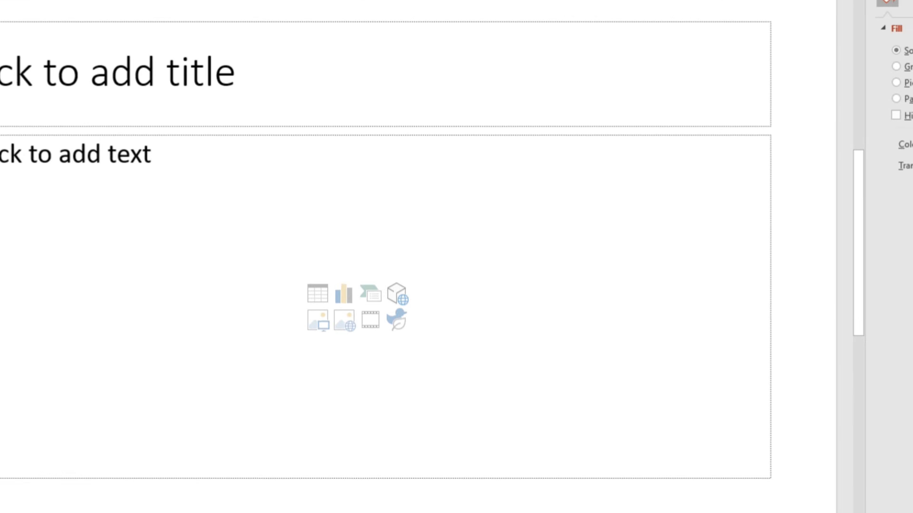
left_click(898, 45)
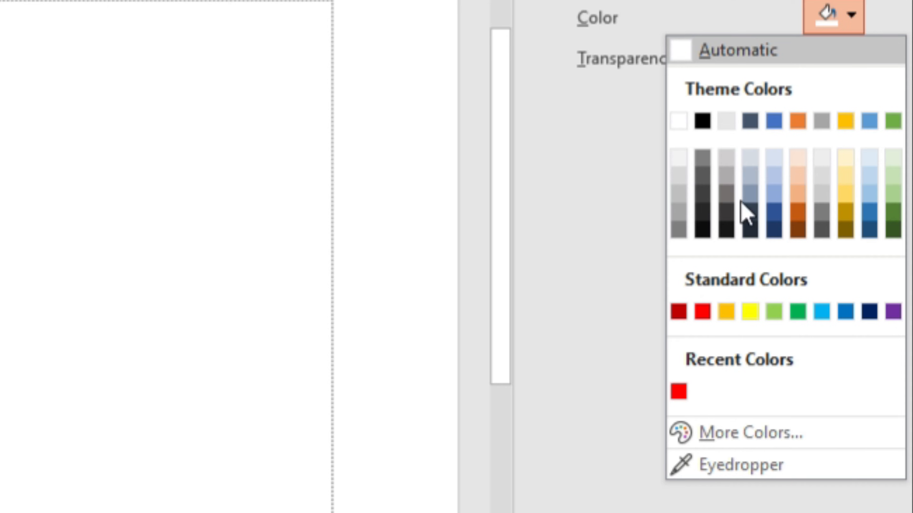
left_click(740, 433)
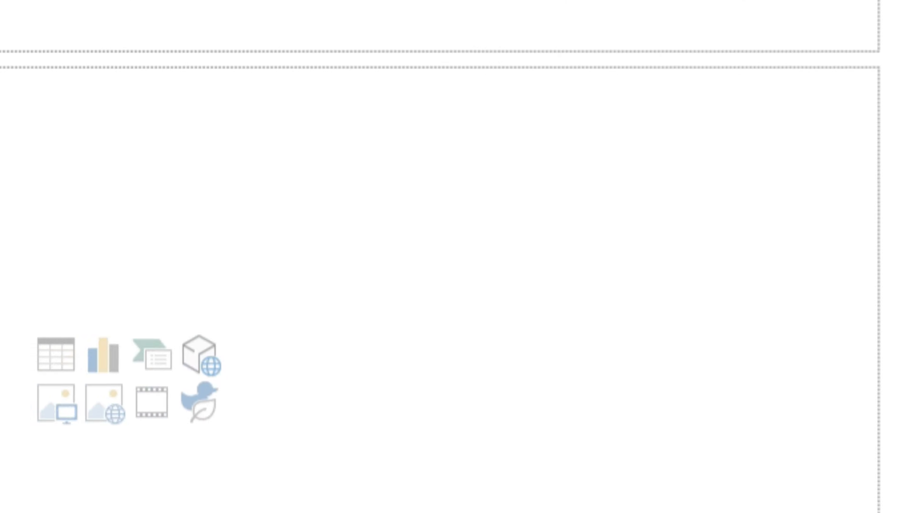
double_click(390, 327)
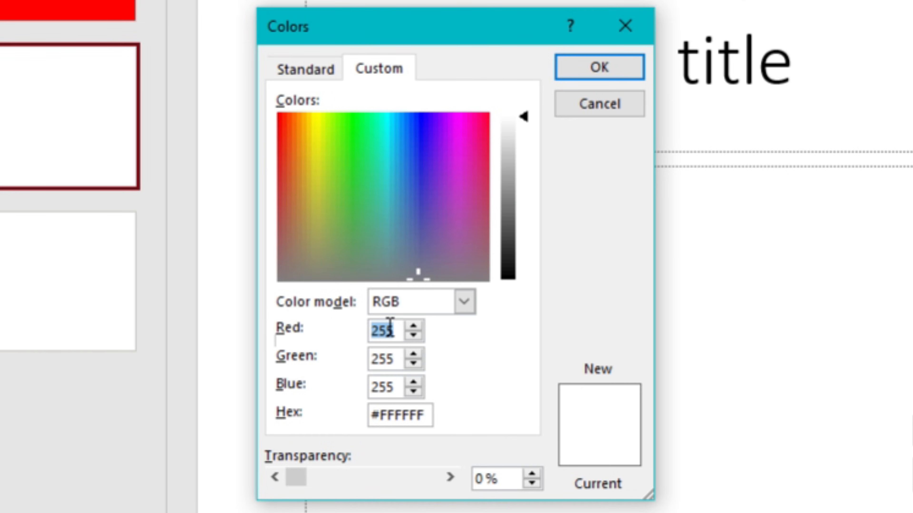
double_click(381, 330)
type("0")
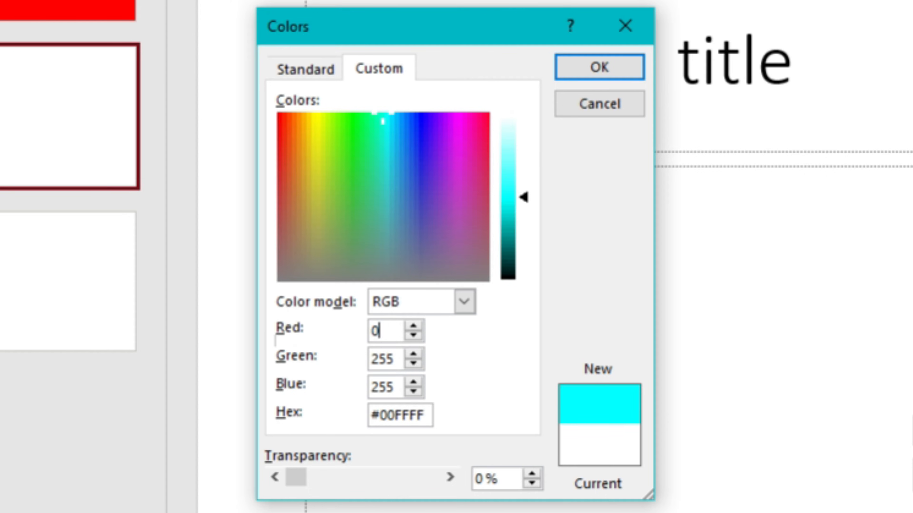
double_click(383, 385)
type("0")
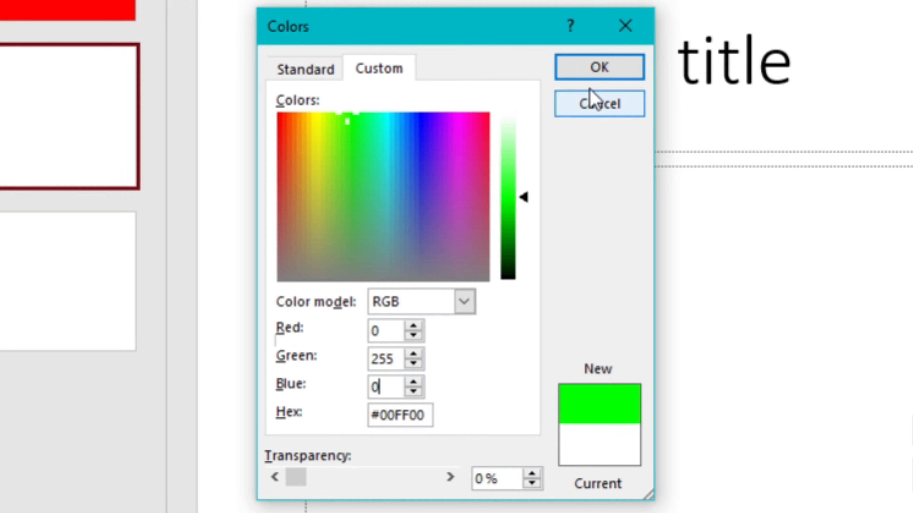
left_click(599, 67)
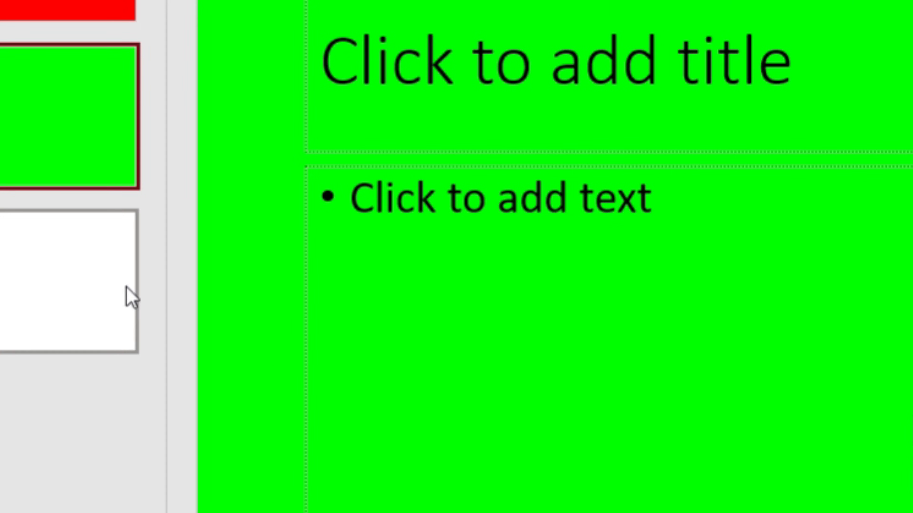
left_click(89, 288)
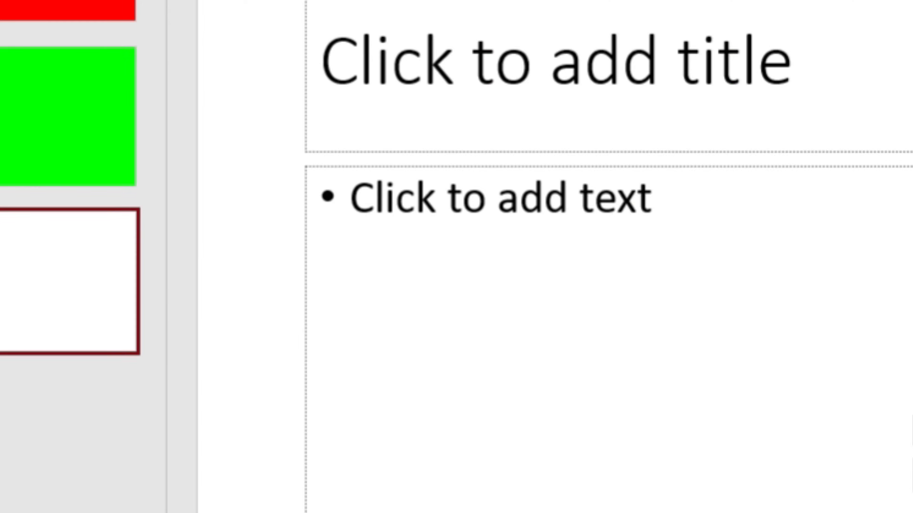
Step: Set the third slide's background to RGB 0, 0, 255 through the custom colour picker
left_click(891, 46)
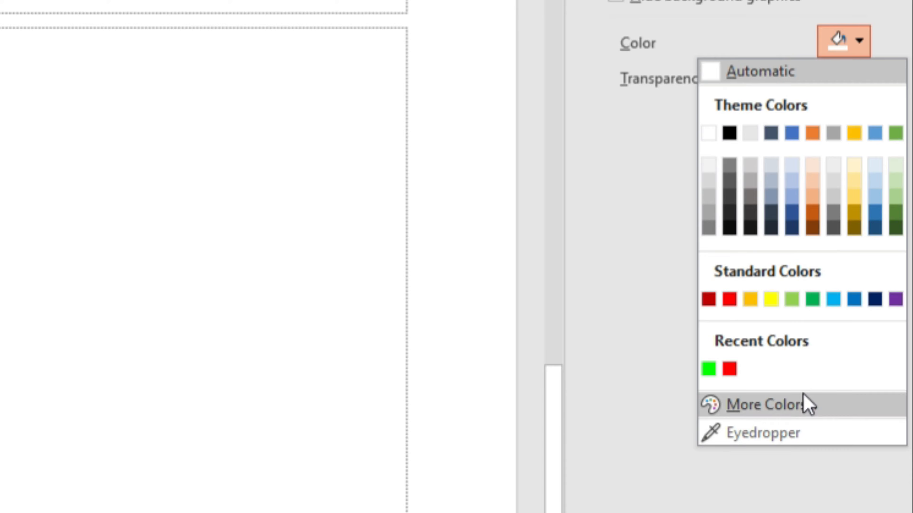
left_click(860, 410)
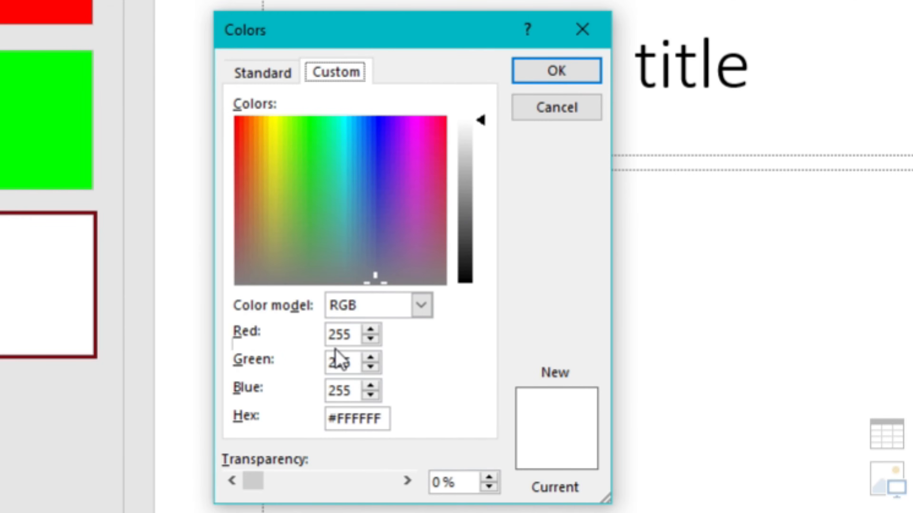
double_click(338, 336)
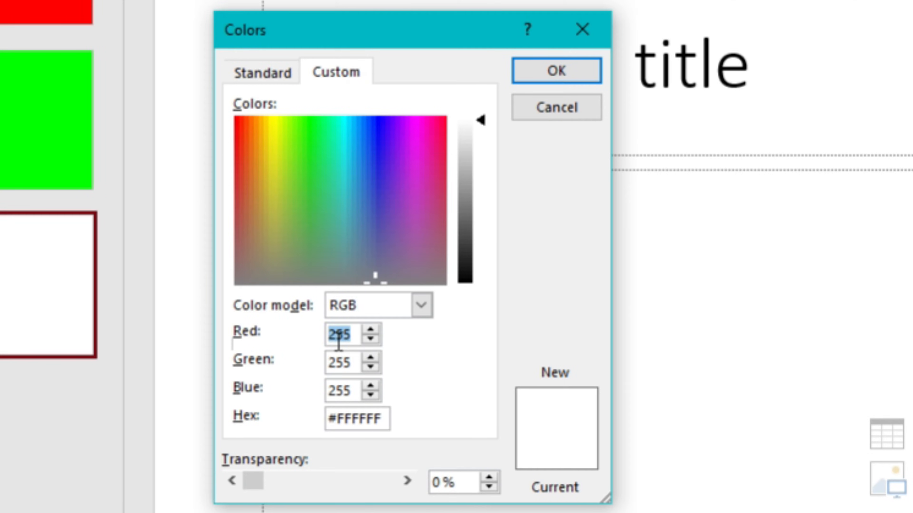
type("9")
type("0")
double_click(336, 336)
type("0")
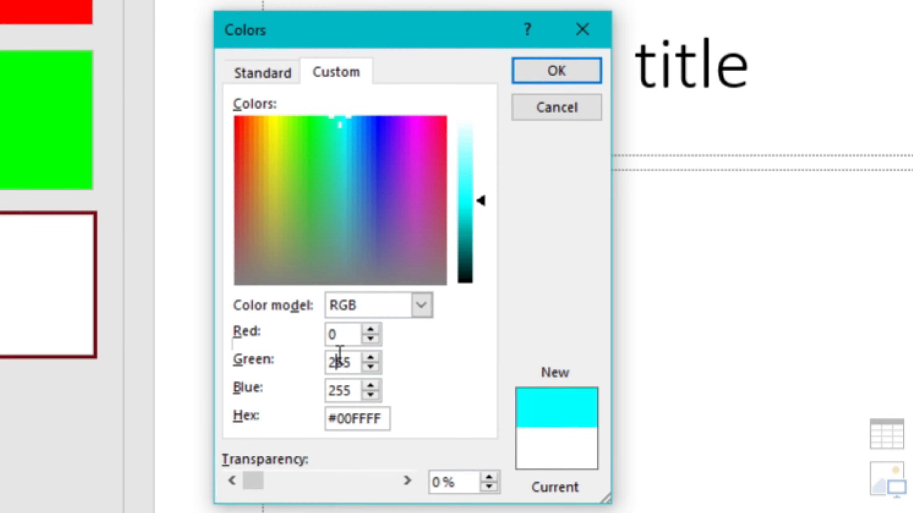
double_click(338, 362)
type("0")
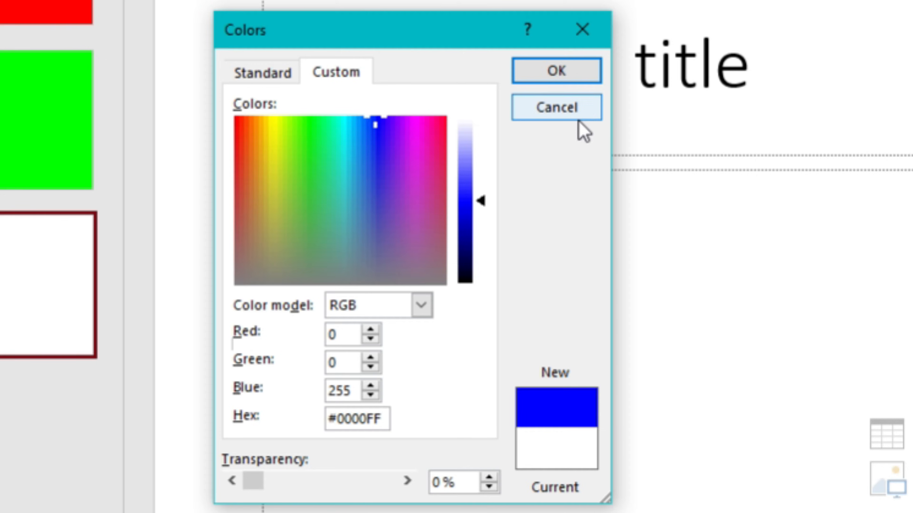
left_click(581, 70)
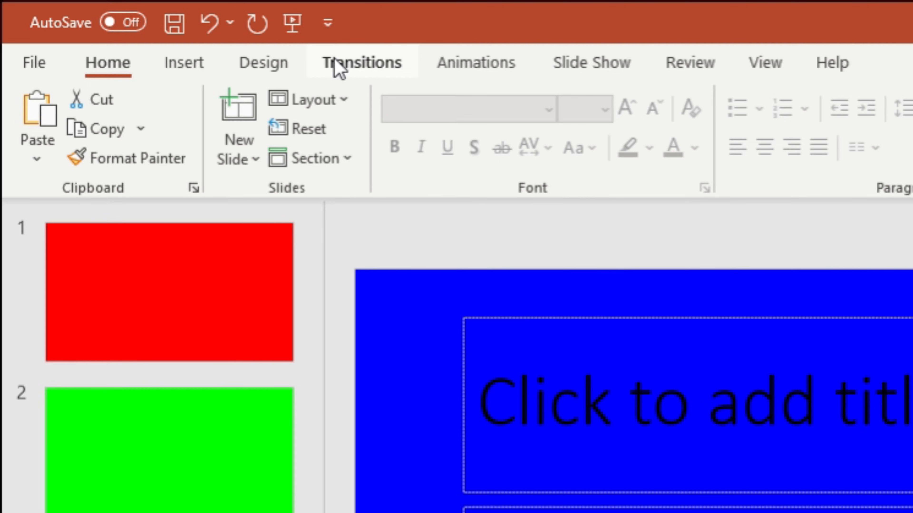
Step: Switch the blue slide from On Mouse Click to advancing automatically After 00:00.25
left_click(338, 64)
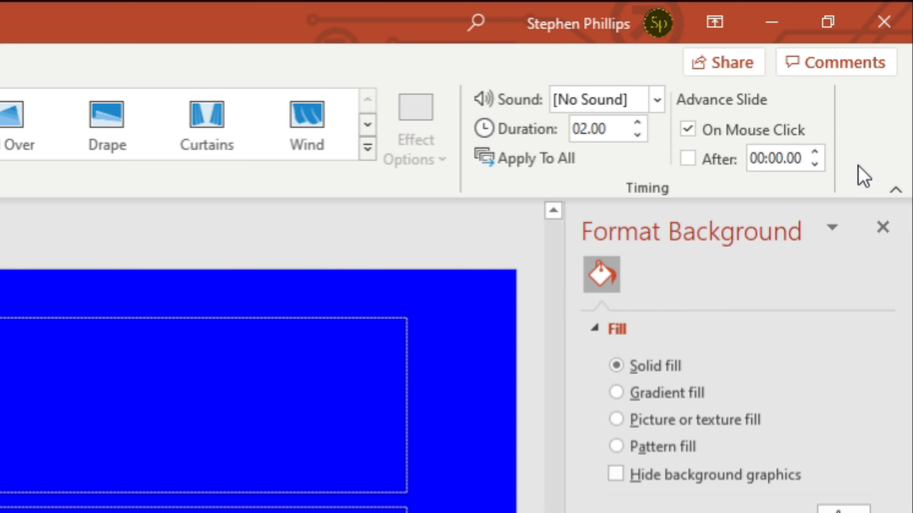
left_click(765, 137)
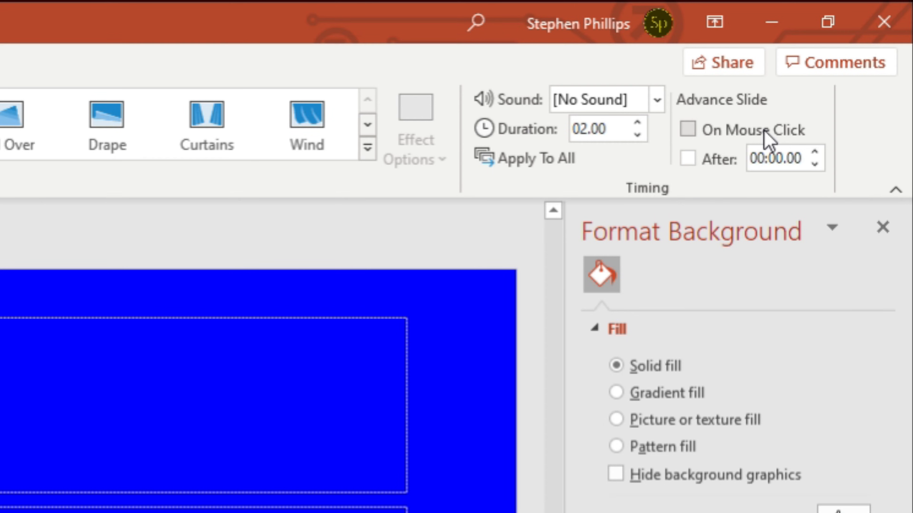
left_click(708, 169)
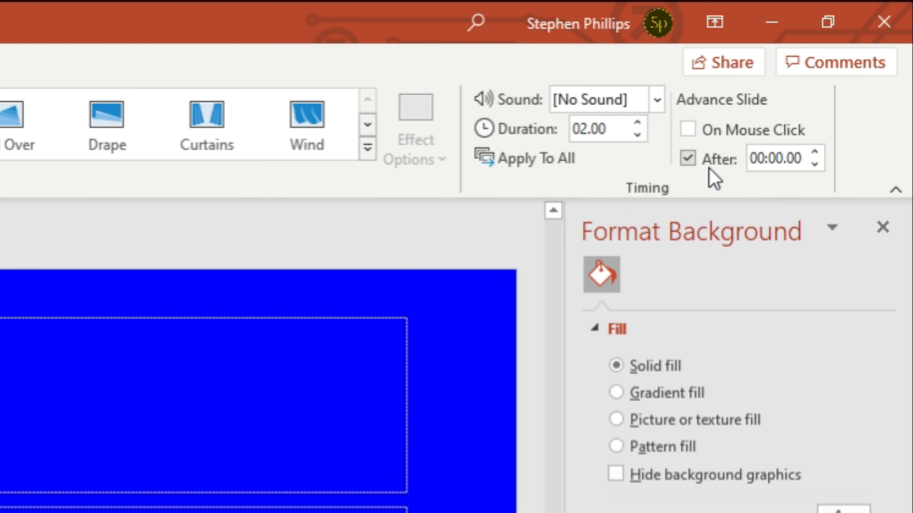
double_click(794, 163)
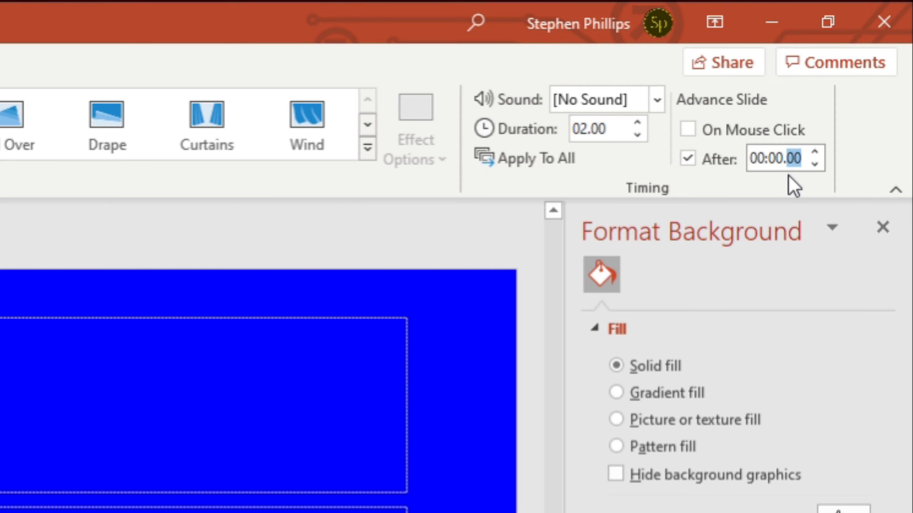
type("25")
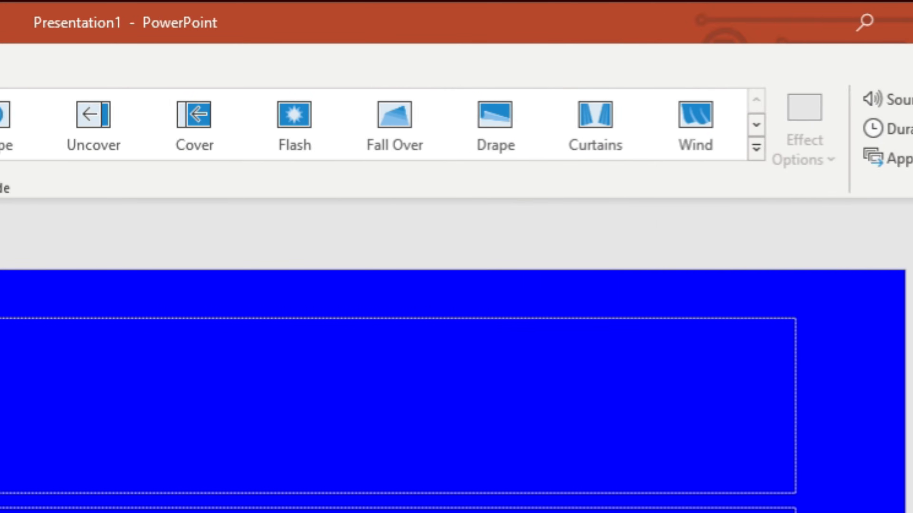
Step: Enable Loop continuously until 'Esc' in Set Up Slide Show and confirm it
left_click(450, 67)
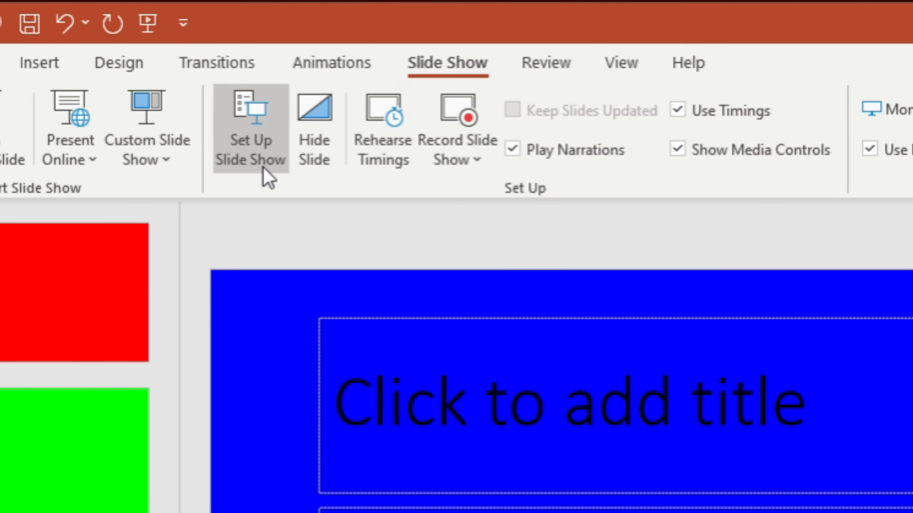
left_click(252, 171)
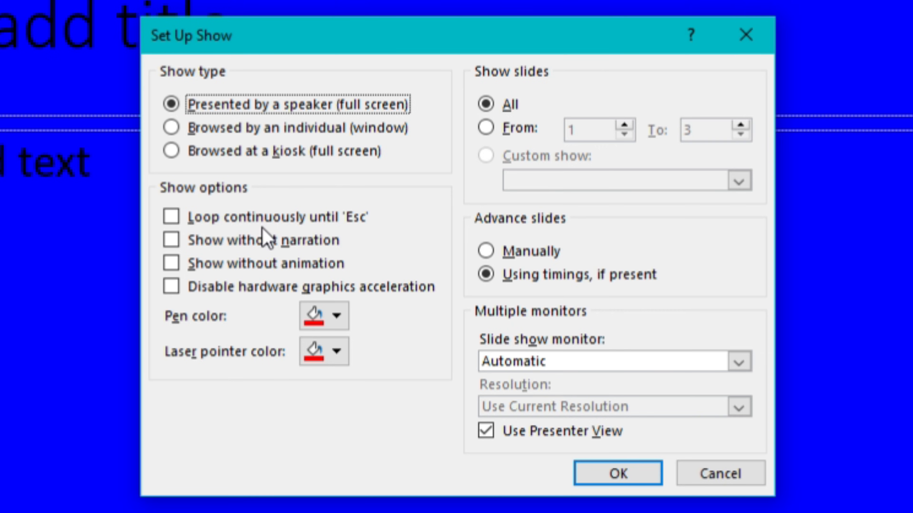
left_click(349, 224)
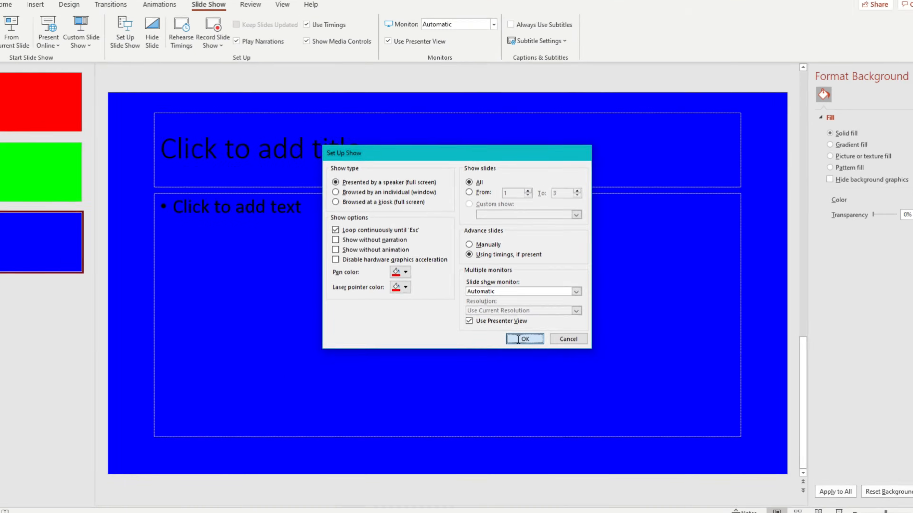
left_click(518, 338)
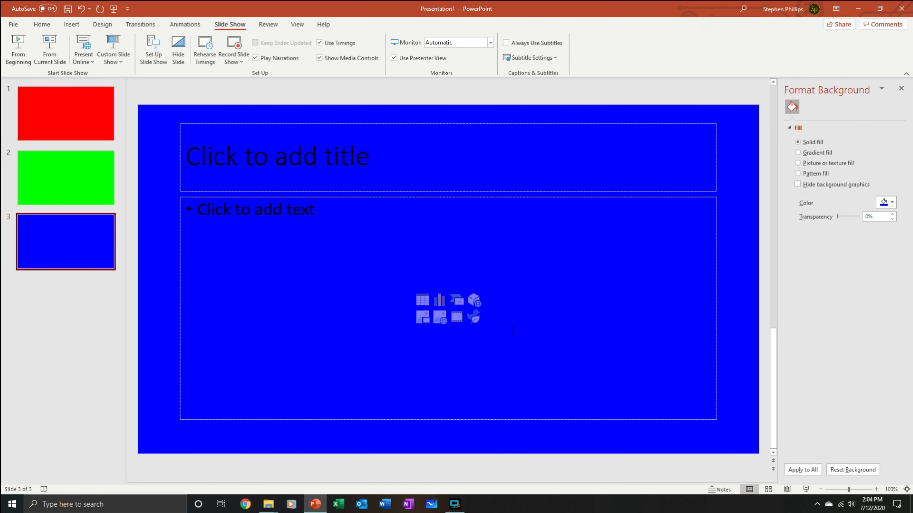